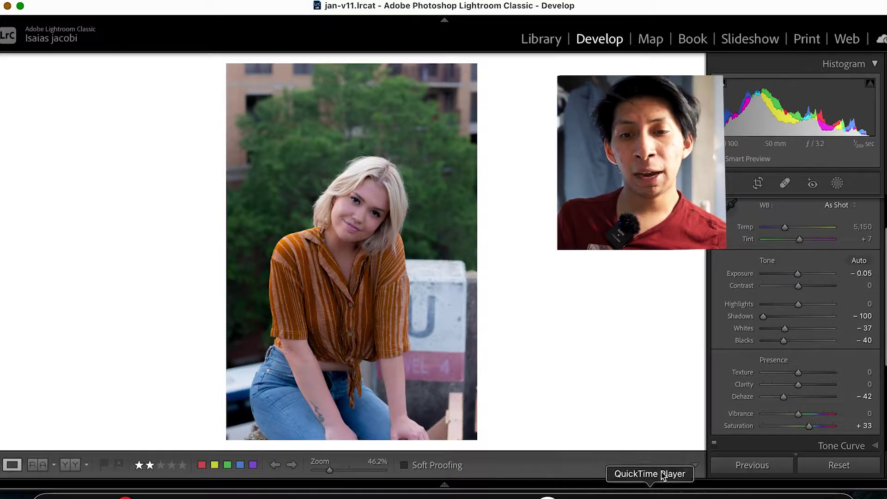
Reset every Basic panel tone and presence slider of the portrait to zero.
{"action": "left_click", "coordinate": [852, 473]}
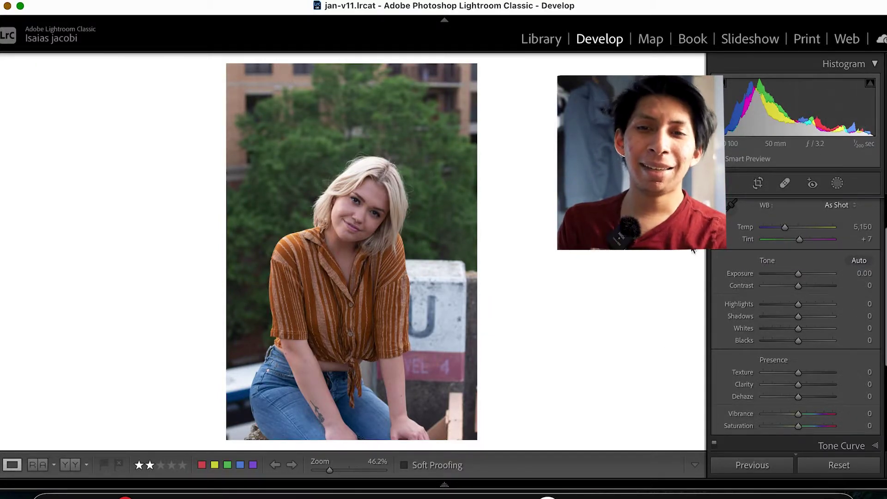
Zoom in close and pan over the face, shirt and hair, then fit the whole portrait.
{"action": "scroll", "coordinate": [375, 174], "scroll_direction": "up", "scroll_amount": 1}
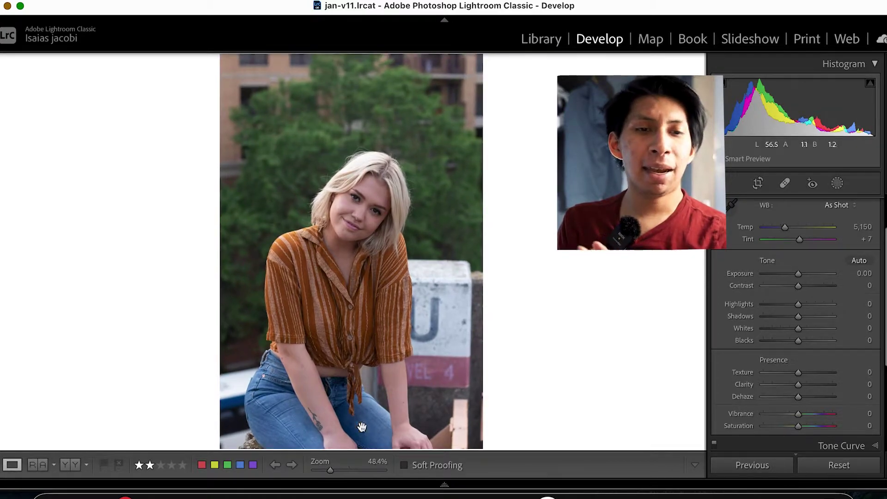
{"action": "left_click_drag", "start_coordinate": [330, 469], "coordinate": [355, 471]}
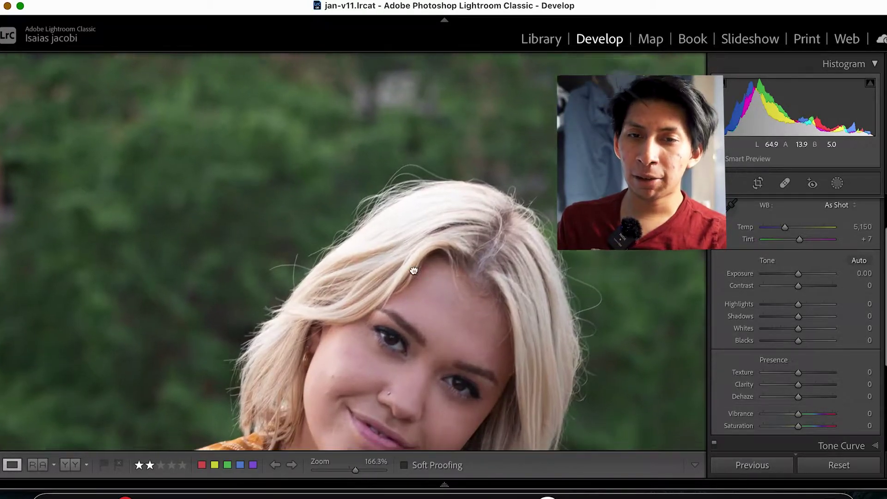
{"action": "left_click_drag", "start_coordinate": [413, 292], "coordinate": [413, 190]}
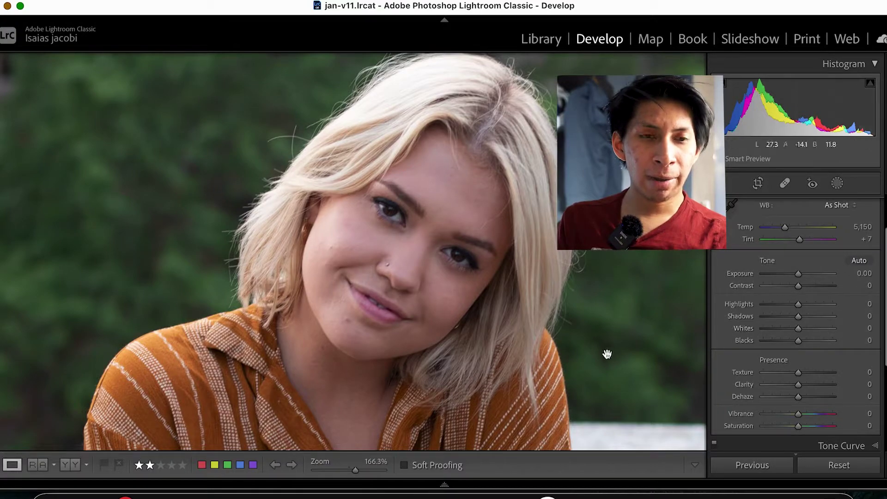
{"action": "left_click_drag", "start_coordinate": [494, 317], "coordinate": [521, 432]}
{"action": "left_click", "coordinate": [422, 341]}
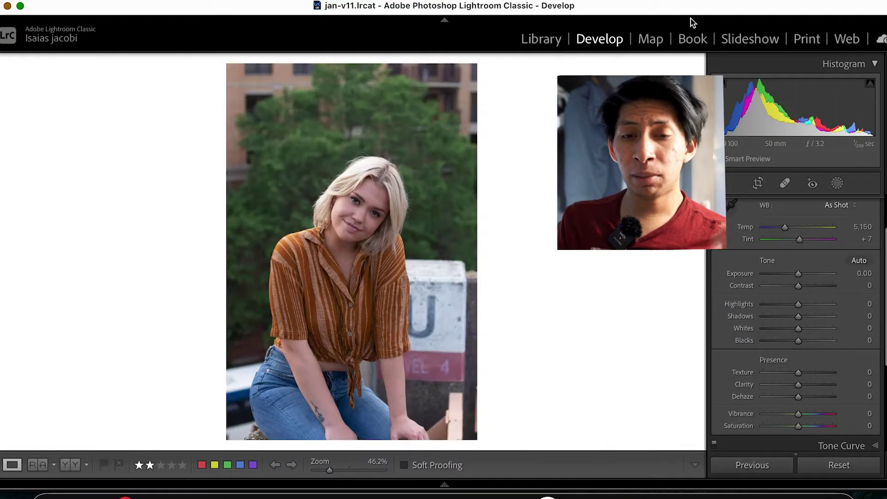
Show the shutter, aperture, ISO and lens overlay and inspect the face close up.
{"action": "key", "text": "i"}
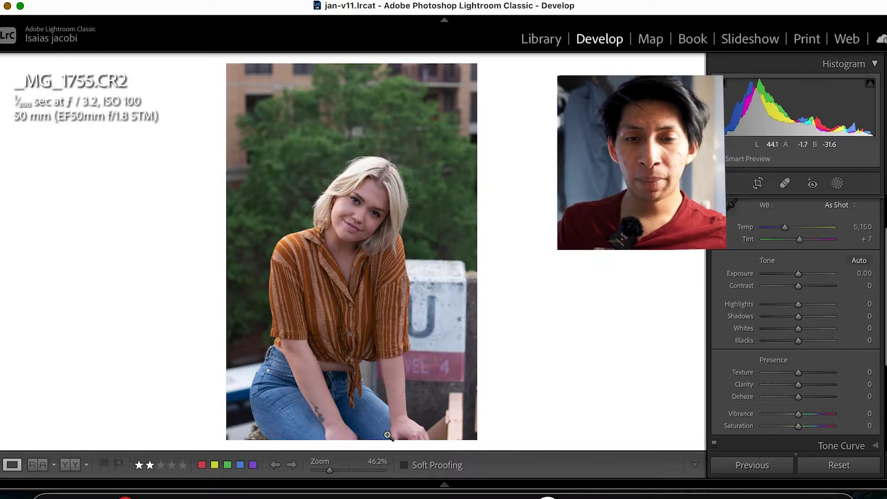
{"action": "left_click", "coordinate": [424, 225]}
{"action": "left_click_drag", "start_coordinate": [416, 208], "coordinate": [515, 290]}
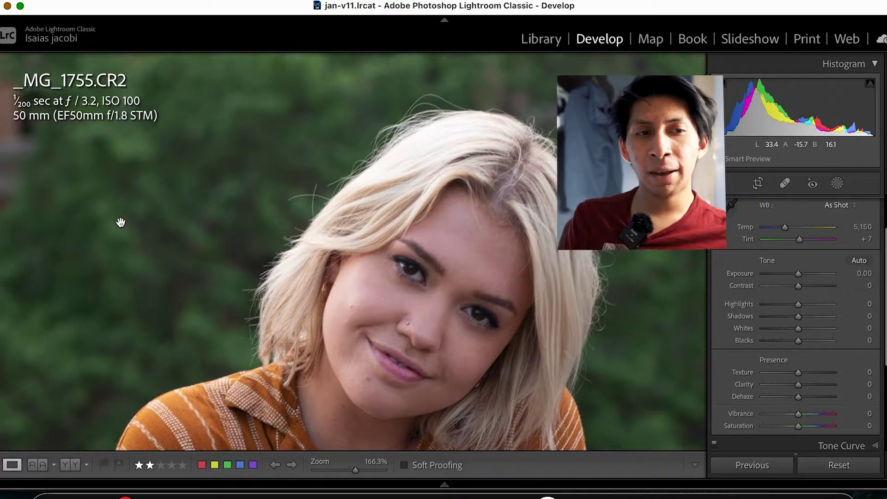
{"action": "left_click_drag", "start_coordinate": [411, 336], "coordinate": [396, 253]}
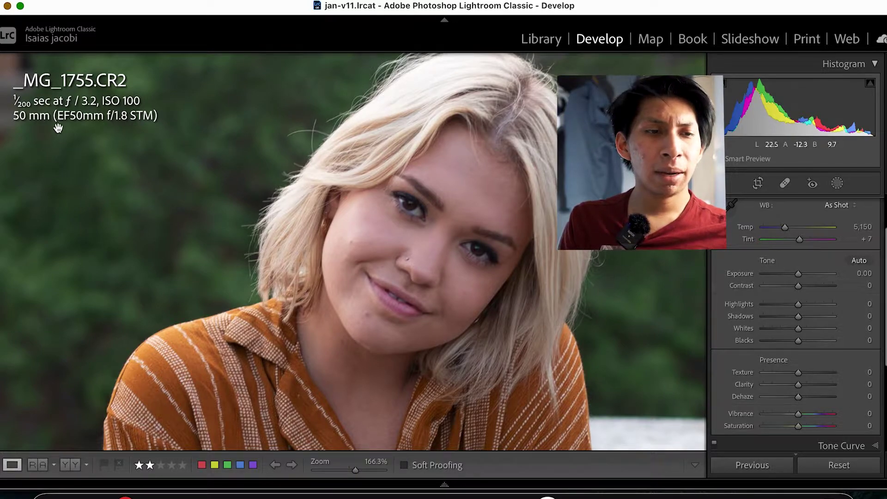
{"action": "scroll", "coordinate": [418, 224], "scroll_direction": "down", "scroll_amount": 5}
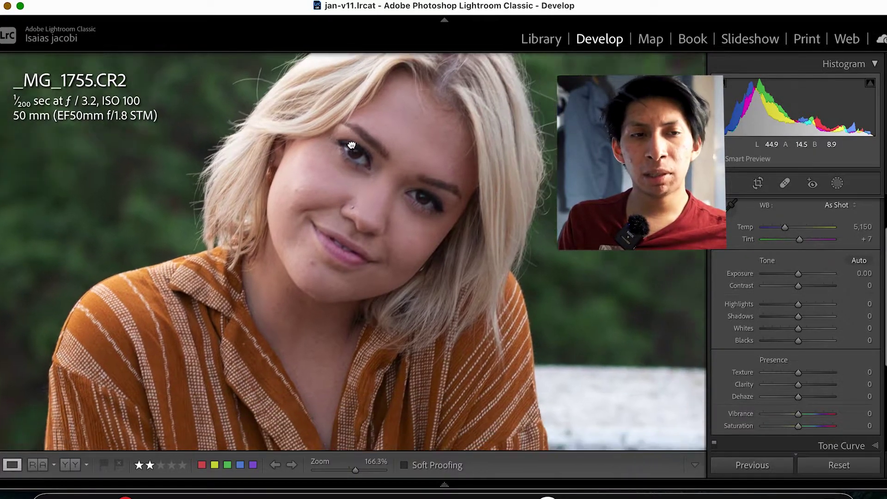
{"action": "scroll", "coordinate": [406, 256], "scroll_direction": "down", "scroll_amount": 5}
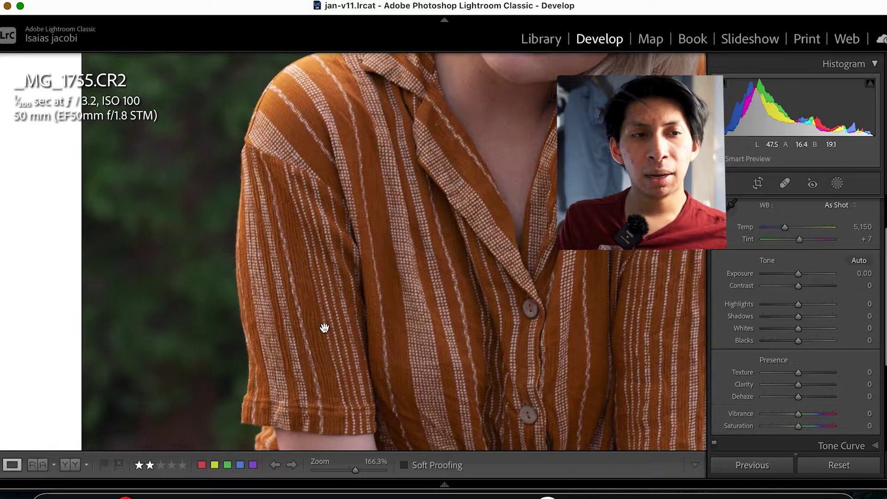
{"action": "left_click", "coordinate": [327, 331]}
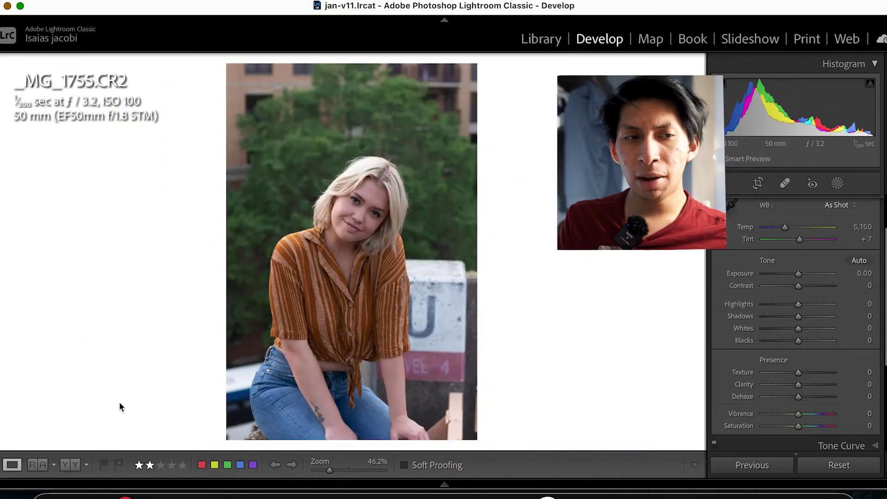
{"action": "left_click", "coordinate": [369, 157]}
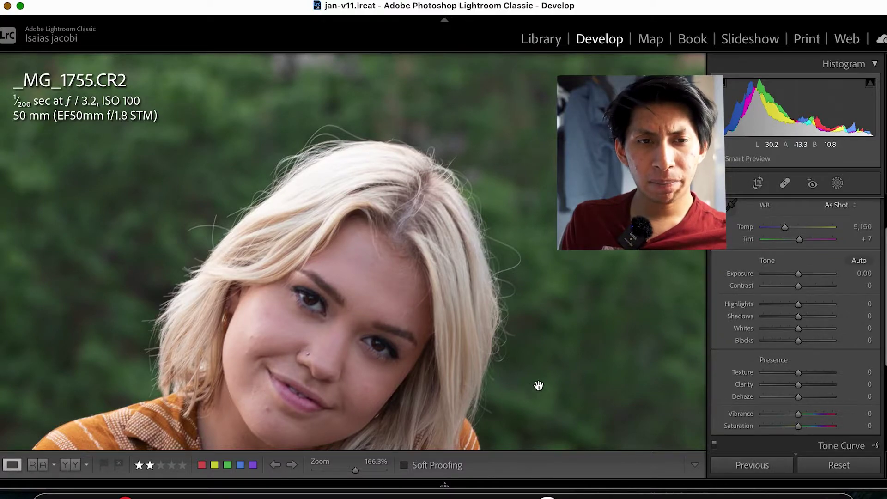
Preview negative Dehaze and Contrast at -100 and +100, resetting each back to 0.
{"action": "left_click", "coordinate": [780, 397]}
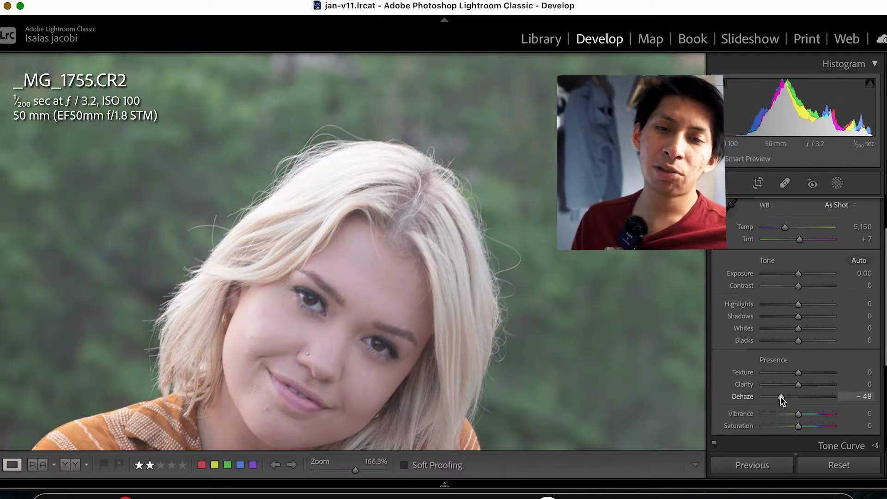
{"action": "left_click_drag", "start_coordinate": [780, 398], "coordinate": [767, 400]}
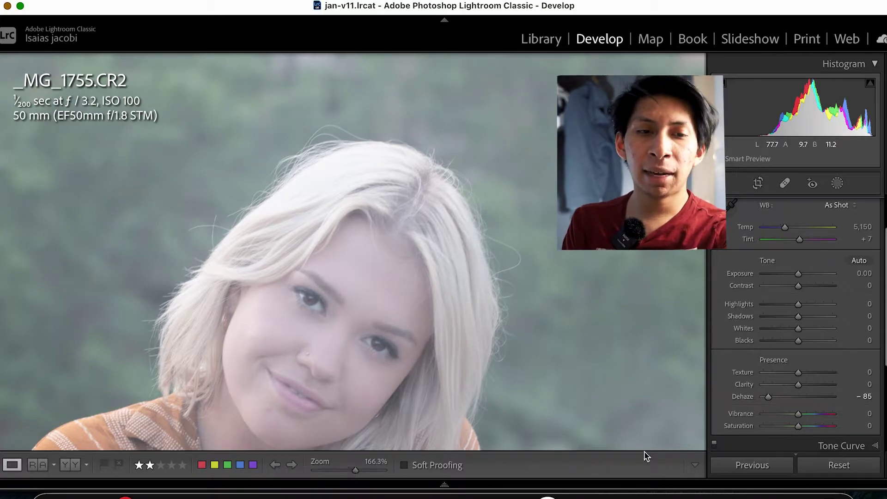
{"action": "double_click", "coordinate": [768, 397]}
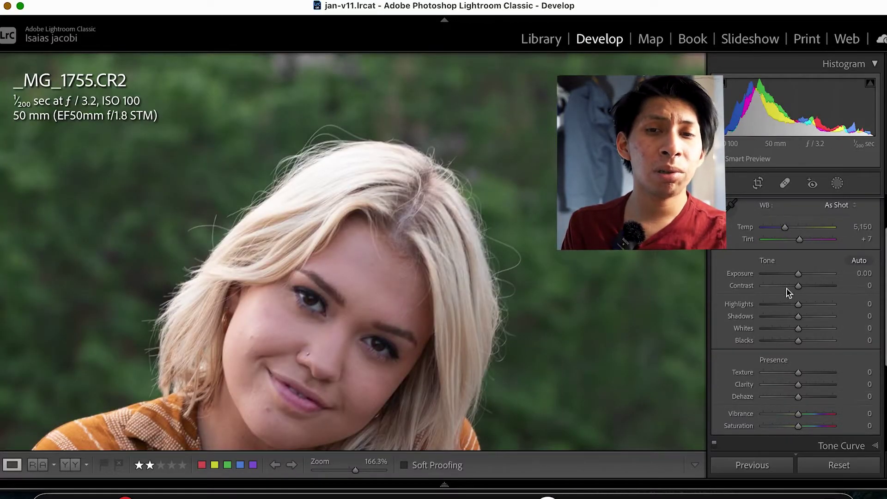
{"action": "left_click_drag", "start_coordinate": [774, 290], "coordinate": [759, 296]}
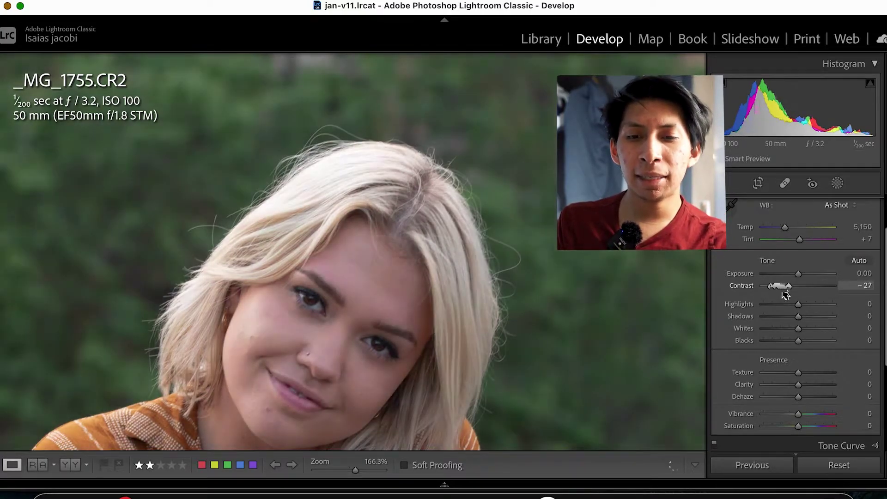
{"action": "double_click", "coordinate": [767, 288]}
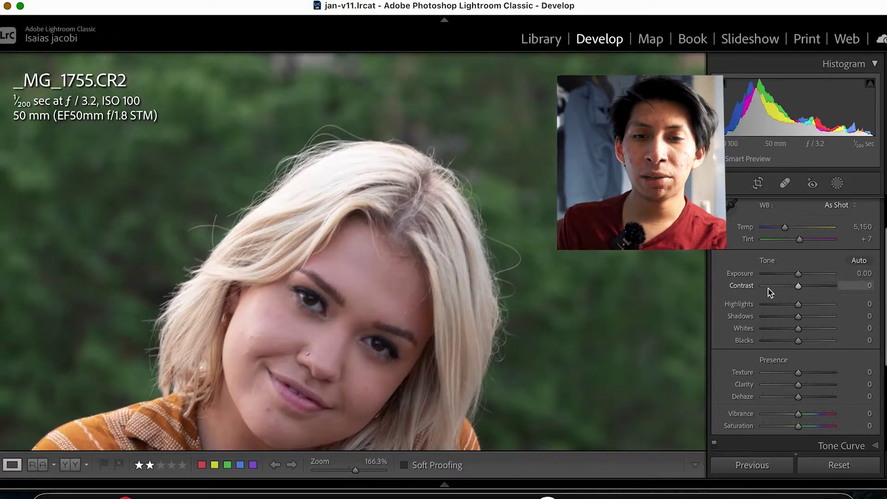
{"action": "left_click_drag", "start_coordinate": [825, 287], "coordinate": [834, 290]}
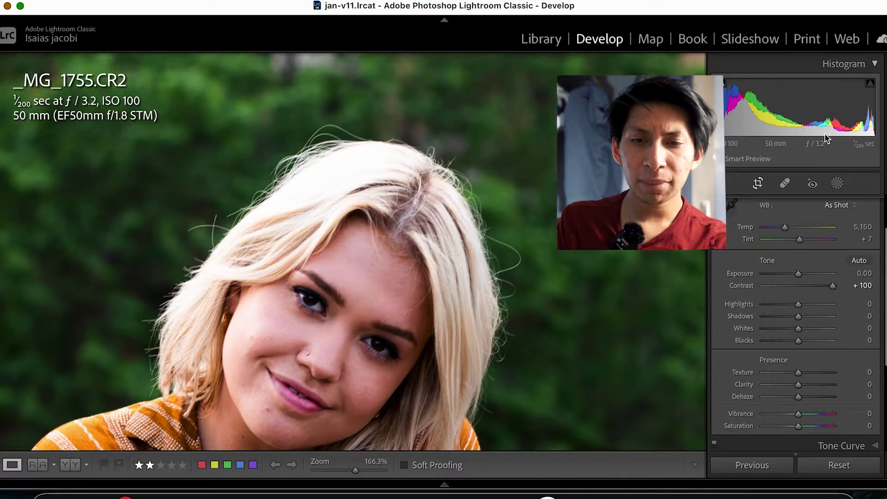
{"action": "double_click", "coordinate": [832, 286]}
Preview lifted Blacks, Dehaze +100 and Contrast +100, resetting each to 0, then pan across her face.
{"action": "left_click_drag", "start_coordinate": [816, 347], "coordinate": [810, 340]}
{"action": "double_click", "coordinate": [809, 340]}
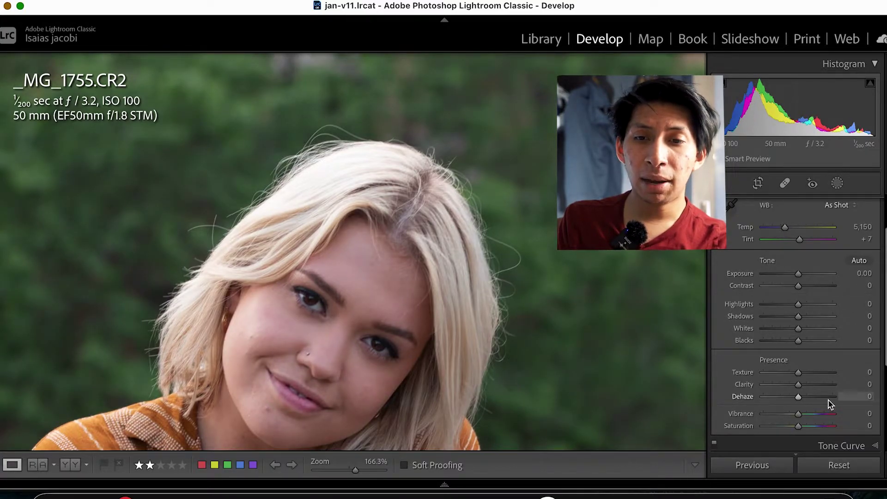
{"action": "left_click_drag", "start_coordinate": [829, 405], "coordinate": [827, 392]}
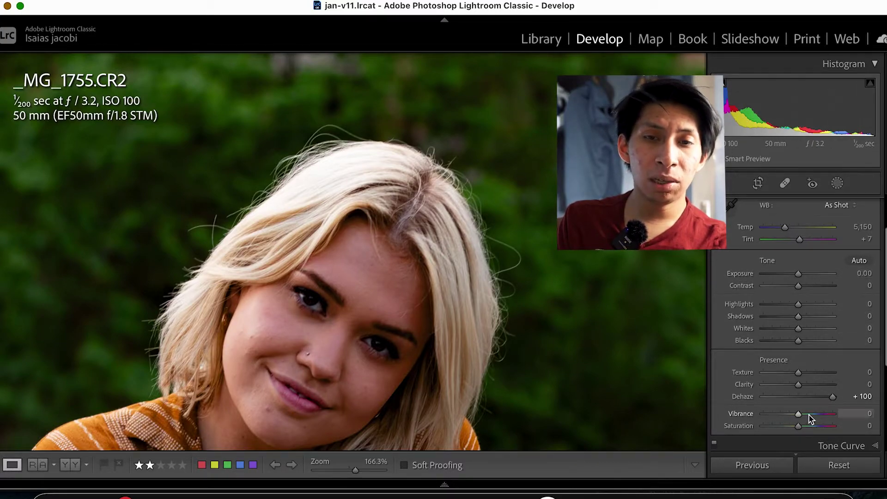
{"action": "double_click", "coordinate": [832, 396]}
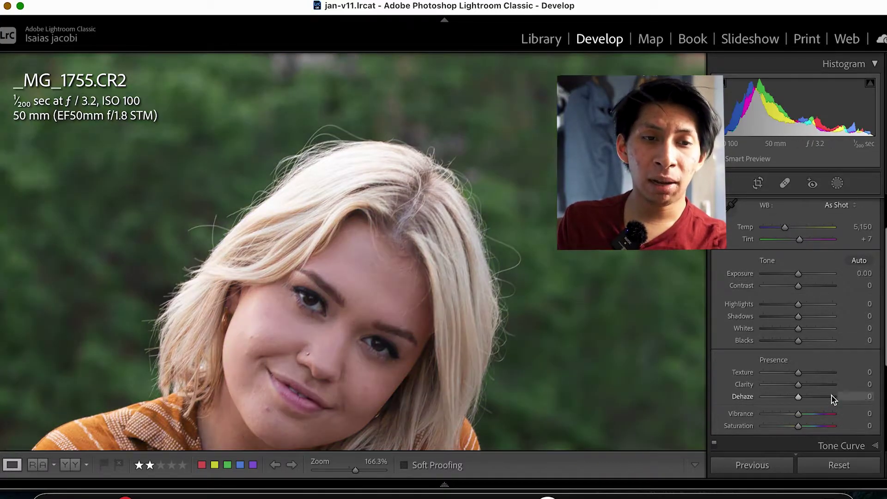
{"action": "left_click_drag", "start_coordinate": [827, 286], "coordinate": [841, 286]}
{"action": "double_click", "coordinate": [832, 286]}
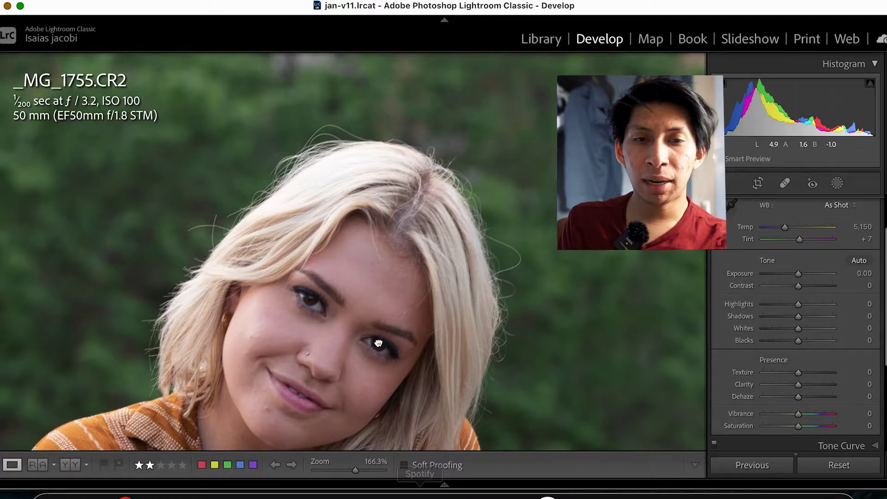
{"action": "left_click_drag", "start_coordinate": [401, 343], "coordinate": [425, 240]}
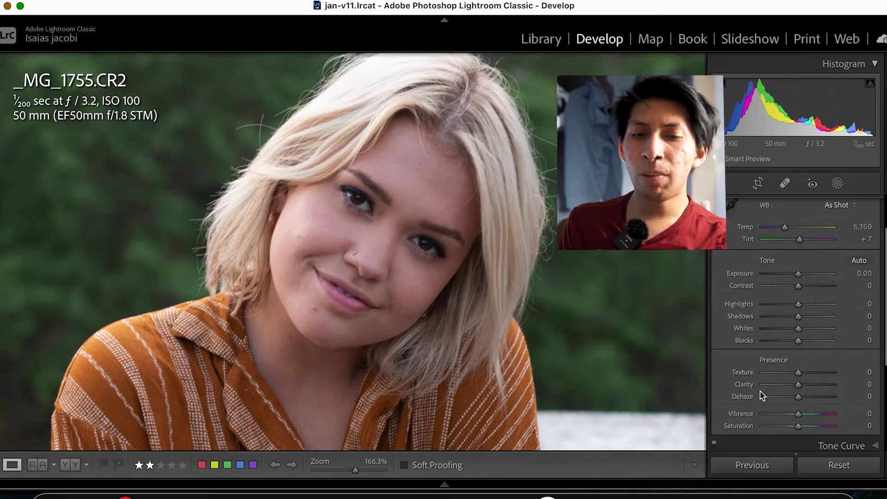
Set Dehaze to -47 and compare the edit against the original.
{"action": "left_click", "coordinate": [781, 398]}
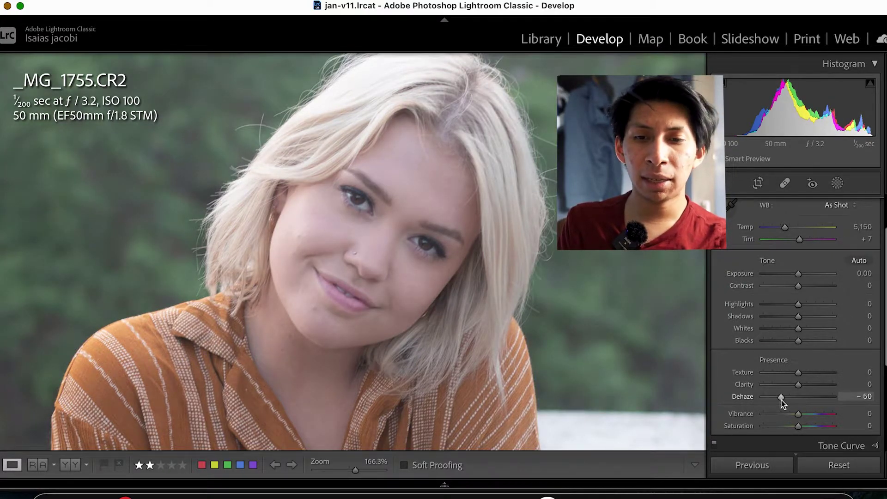
{"action": "left_click_drag", "start_coordinate": [780, 397], "coordinate": [781, 398]}
{"action": "left_click", "coordinate": [389, 228]}
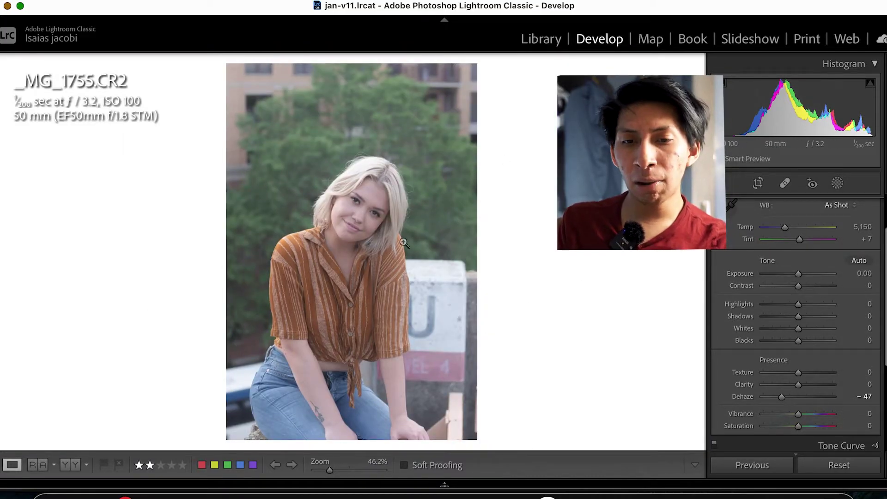
{"action": "key", "text": "backslash"}
{"action": "key", "text": "backslash"}
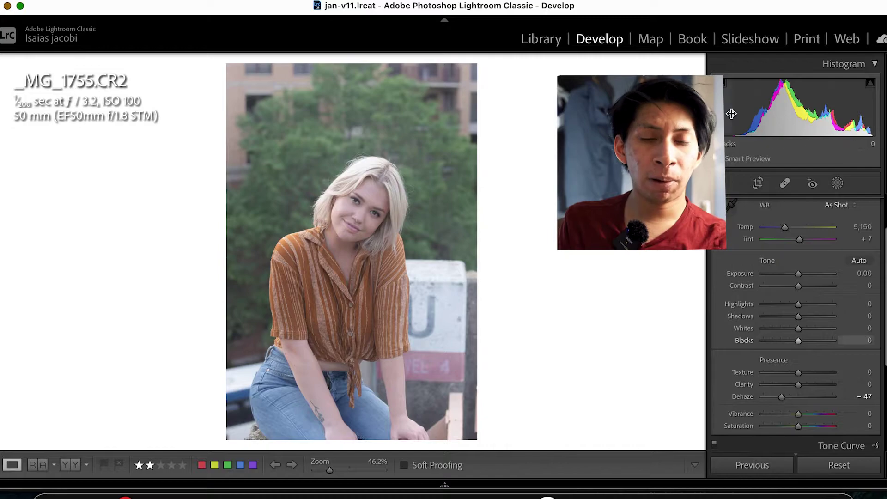
Darken Shadows to -71 and Blacks to -50, and pull Highlights down to -53.
{"action": "left_click_drag", "start_coordinate": [782, 316], "coordinate": [781, 345]}
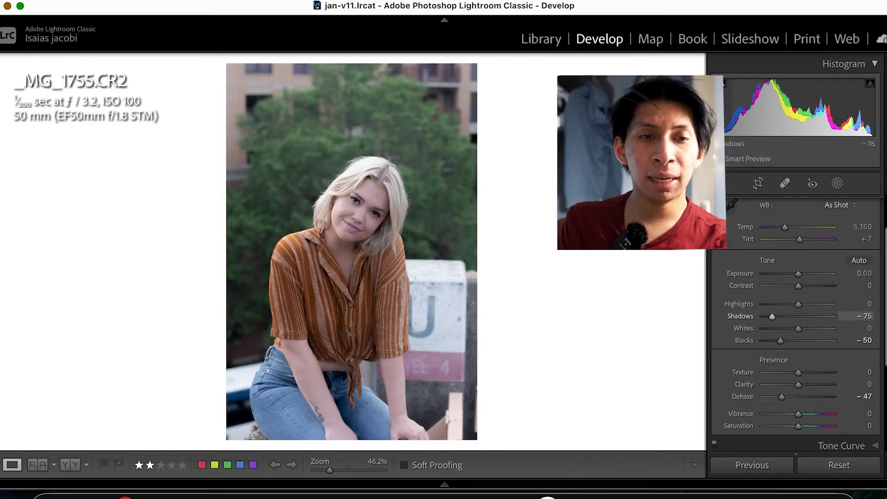
{"action": "left_click_drag", "start_coordinate": [822, 307], "coordinate": [805, 279]}
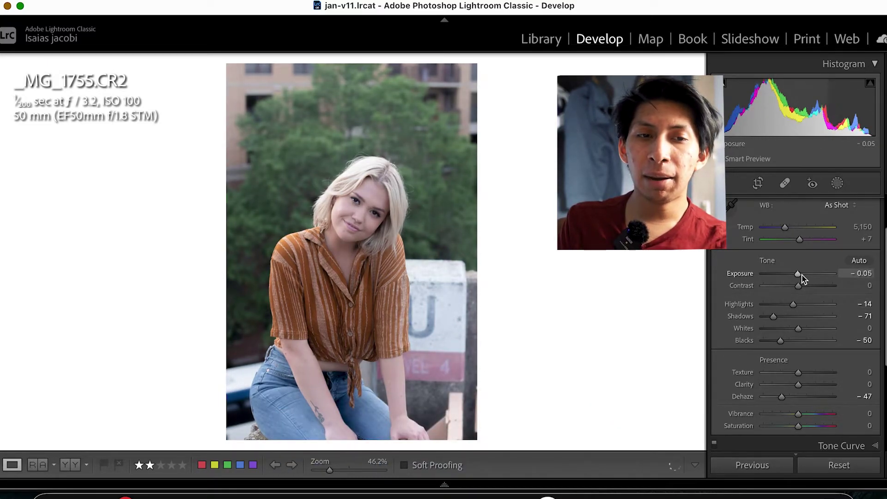
{"action": "left_click", "coordinate": [779, 307]}
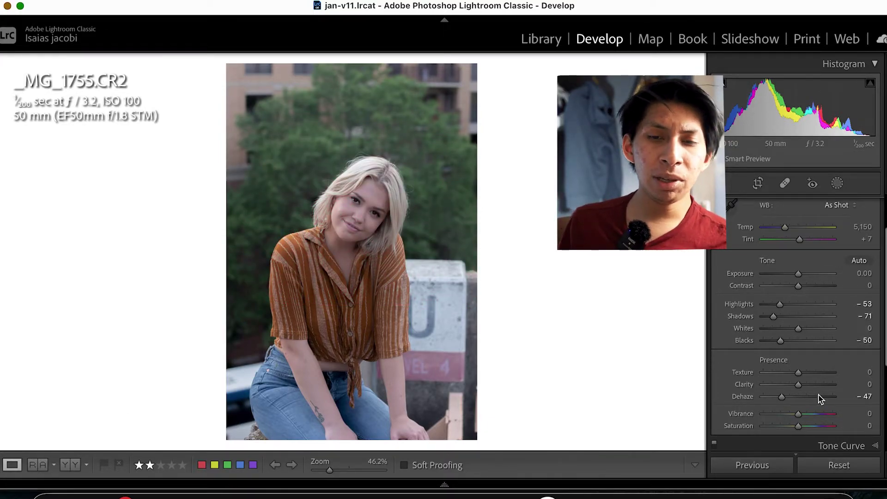
Raise Saturation to +26 and compare the face against the original.
{"action": "left_click", "coordinate": [804, 427]}
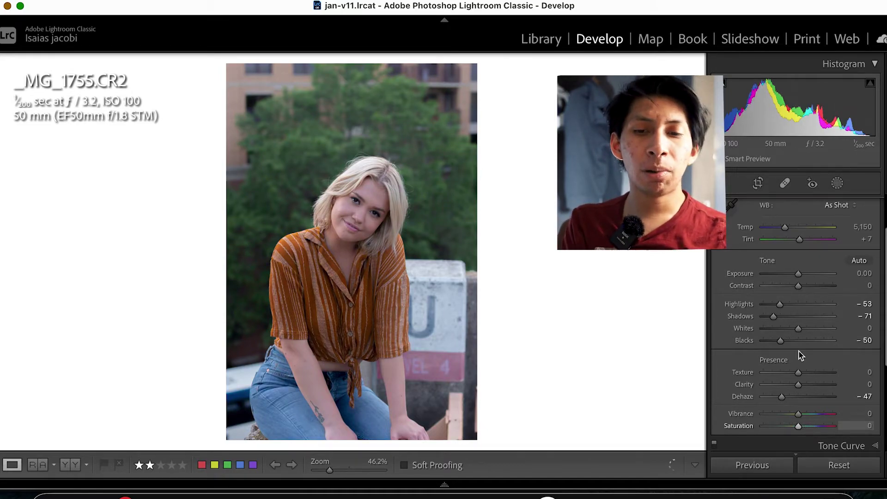
{"action": "key", "text": "comma"}
{"action": "key", "text": "comma"}
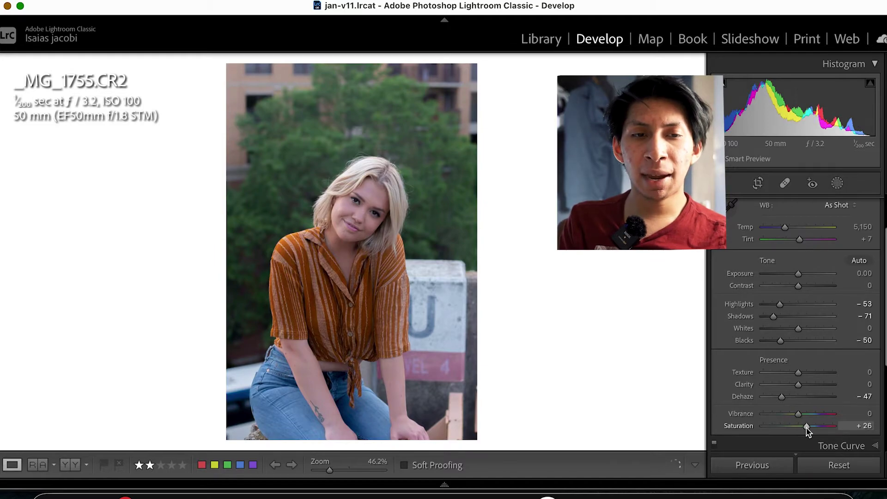
{"action": "left_click", "coordinate": [358, 194]}
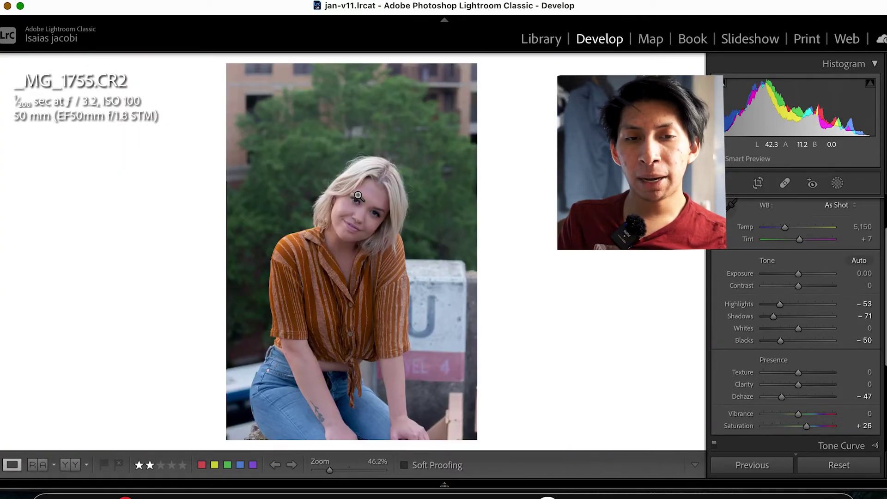
{"action": "key", "text": "backslash"}
{"action": "key", "text": "backslash"}
{"action": "key", "text": "backslash"}
{"action": "key", "text": "backslash"}
{"action": "key", "text": "backslash"}
{"action": "key", "text": "backslash"}
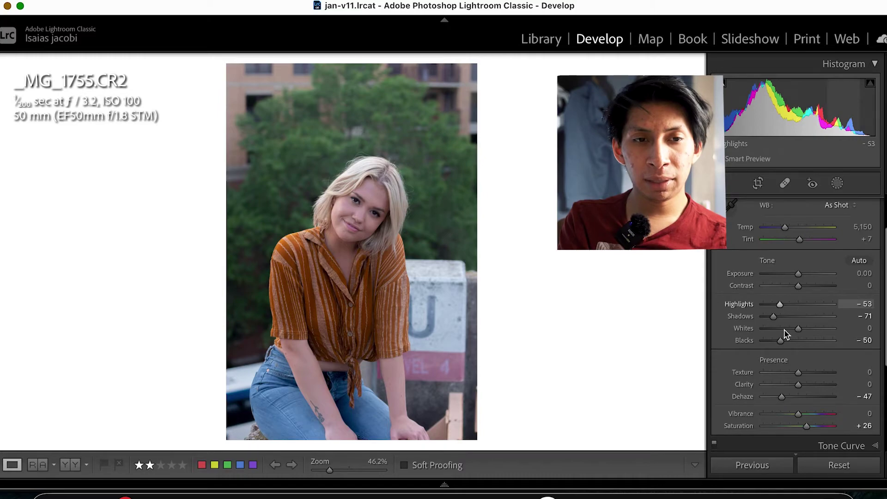
Ease Dehaze back to -35 and raise Whites to +21.
{"action": "left_click", "coordinate": [784, 329]}
{"action": "left_click_drag", "start_coordinate": [785, 329], "coordinate": [793, 330]}
{"action": "left_click", "coordinate": [786, 397]}
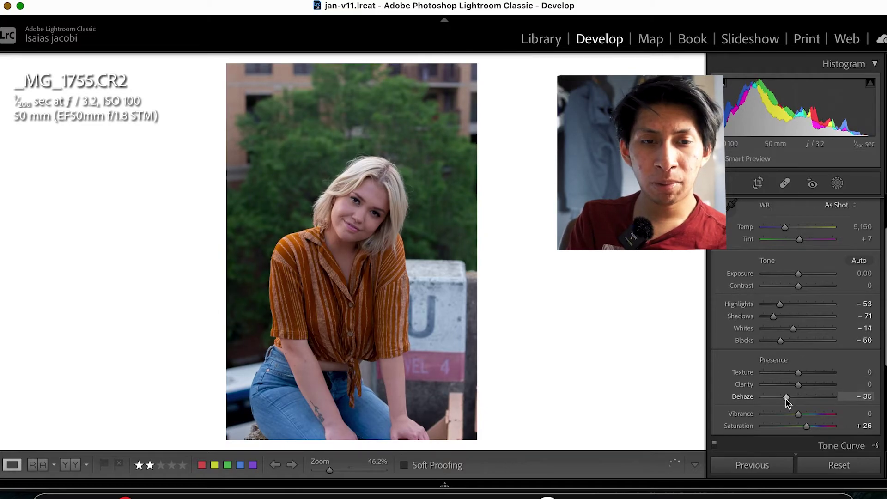
{"action": "left_click", "coordinate": [805, 329]}
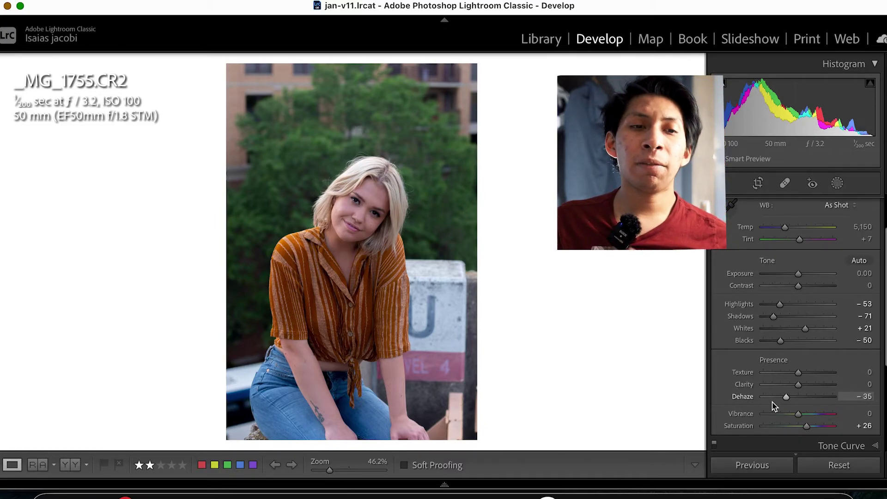
Crop in from the top-left corner, then reopen the crop and shift the photo right.
{"action": "left_click", "coordinate": [397, 209]}
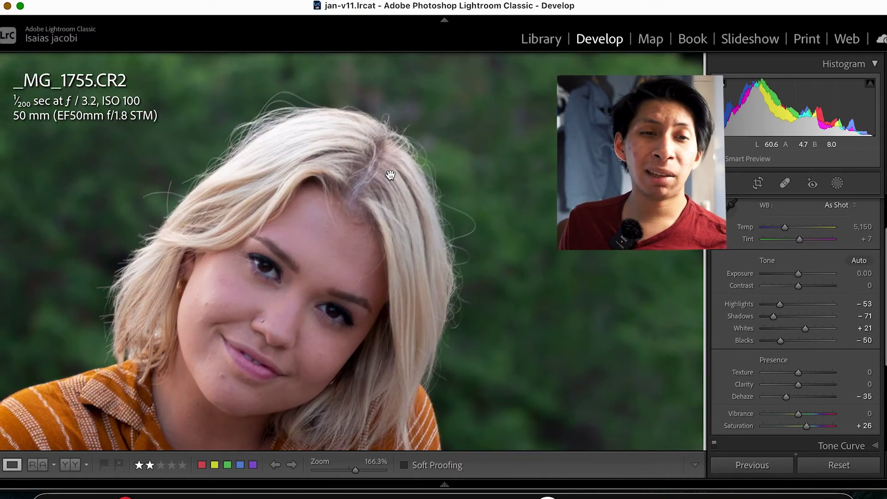
{"action": "left_click", "coordinate": [357, 312]}
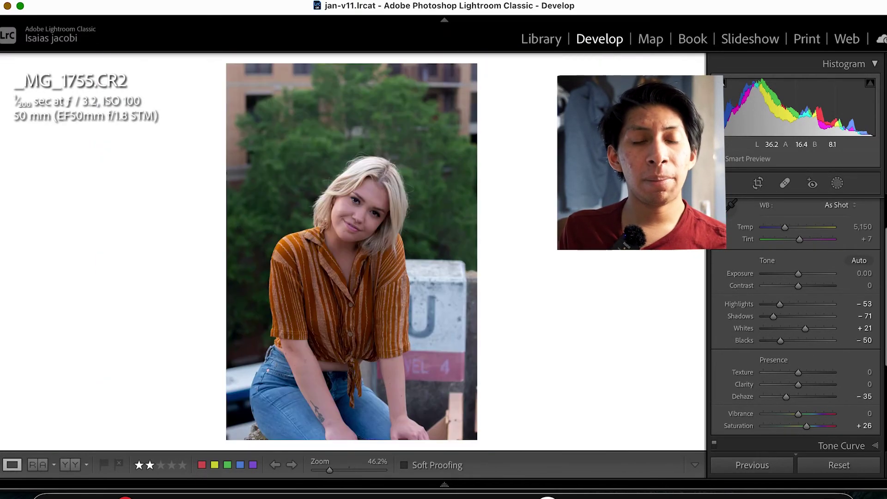
{"action": "left_click", "coordinate": [757, 183]}
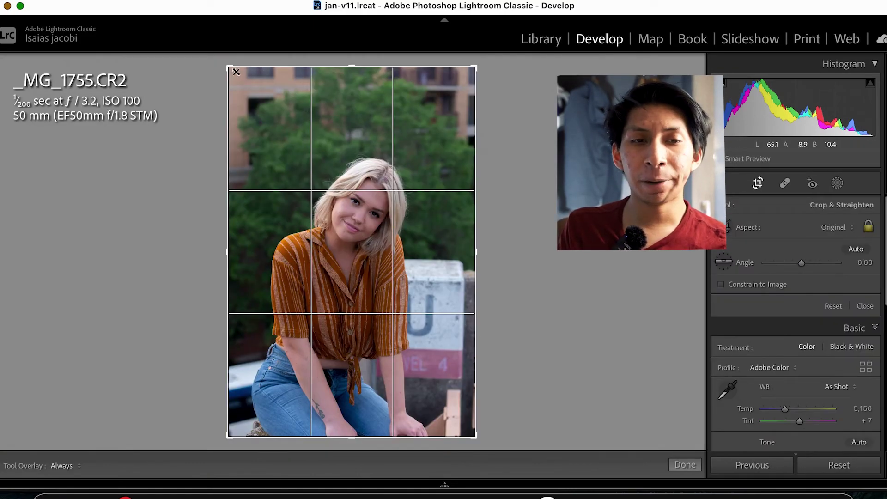
{"action": "left_click_drag", "start_coordinate": [231, 69], "coordinate": [239, 84]}
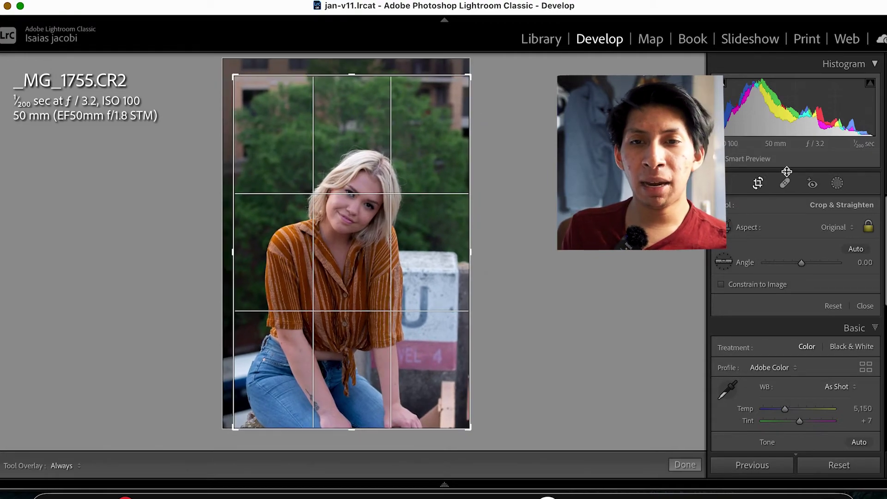
{"action": "left_click", "coordinate": [758, 183]}
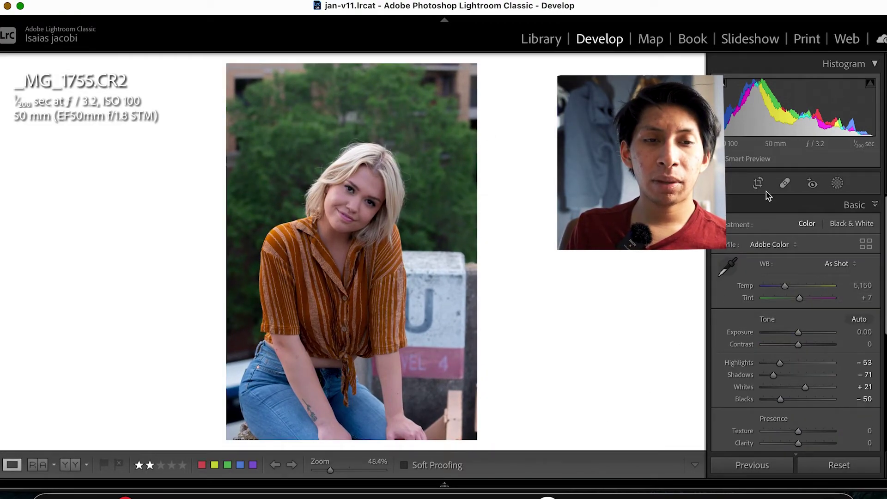
{"action": "left_click", "coordinate": [757, 183]}
{"action": "mouse_move", "coordinate": [342, 263]}
{"action": "left_mouse_down"}
{"action": "mouse_move", "coordinate": [358, 262]}
{"action": "mouse_move", "coordinate": [347, 263]}
{"action": "left_mouse_up"}
Commit the recomposed crop, then briefly open and close the Masking panel.
{"action": "left_click", "coordinate": [758, 184]}
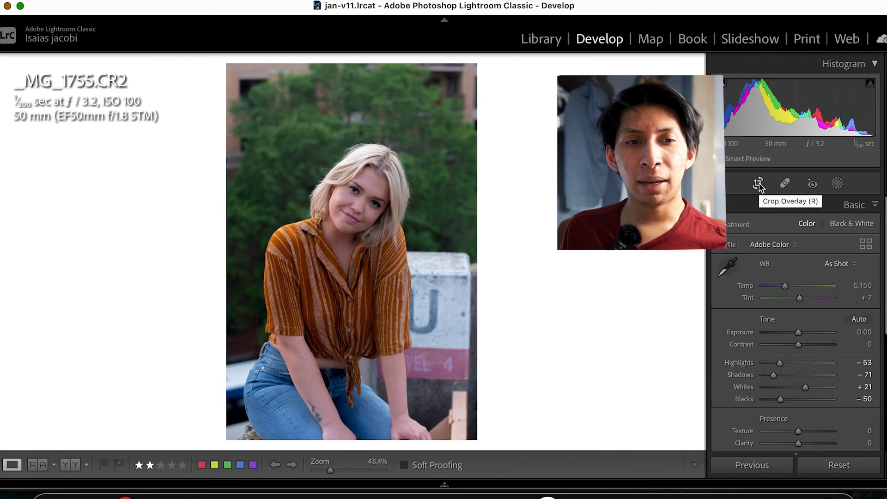
{"action": "left_click", "coordinate": [837, 183]}
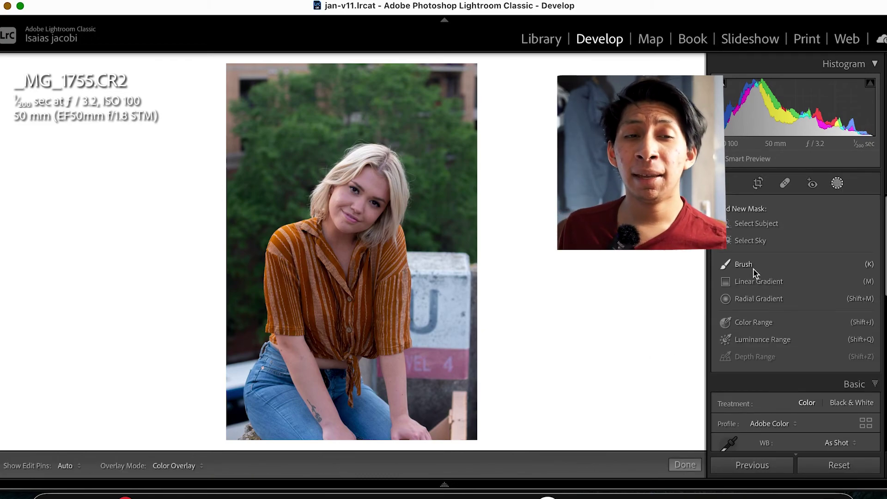
{"action": "left_click", "coordinate": [837, 183]}
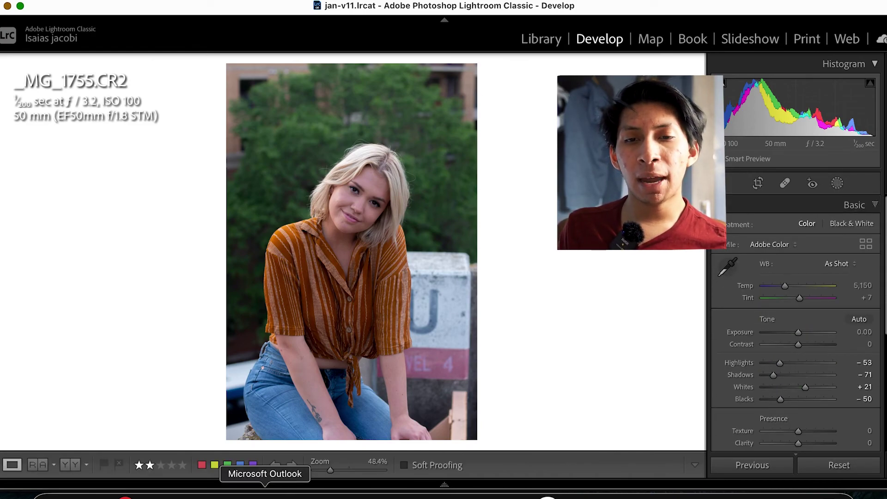